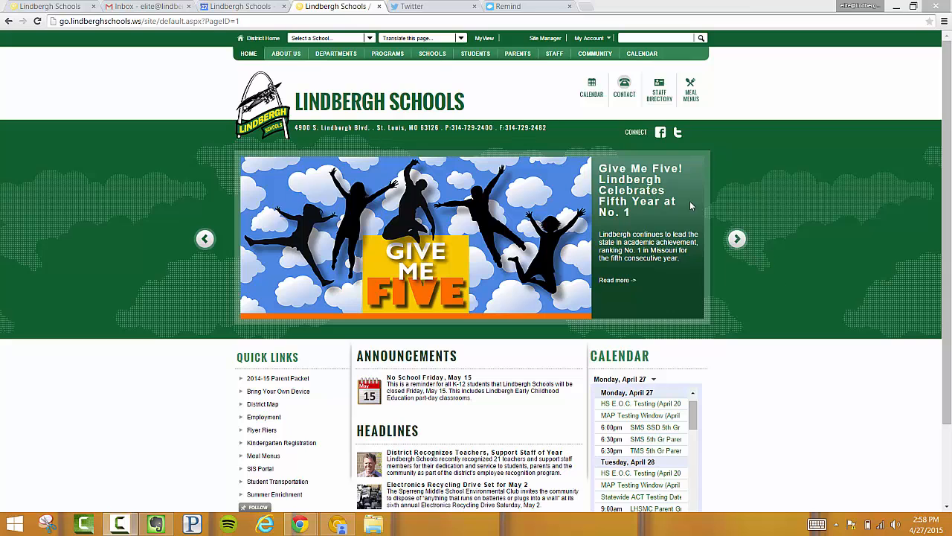
Step: Open the Site Manager in a maximized window and open the Welcome page for editing
left_click(545, 39)
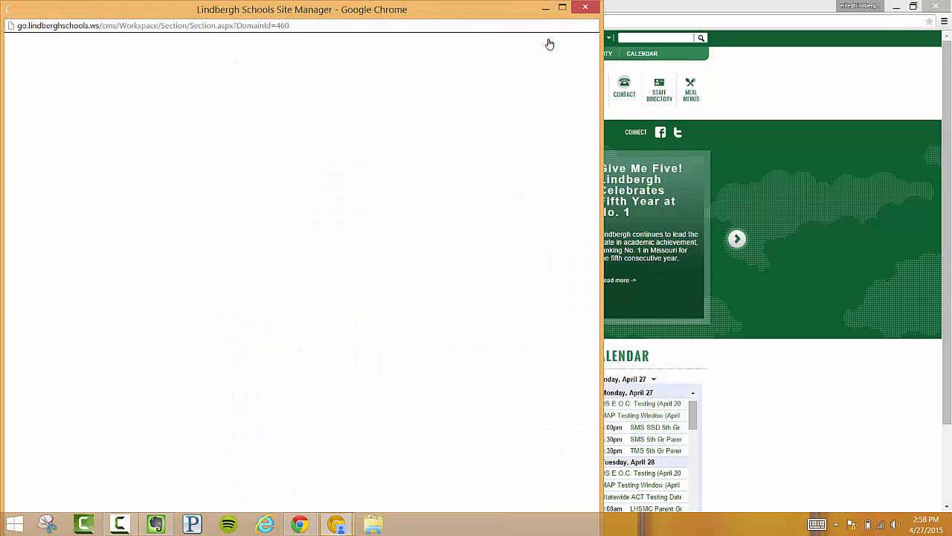
double_click(566, 9)
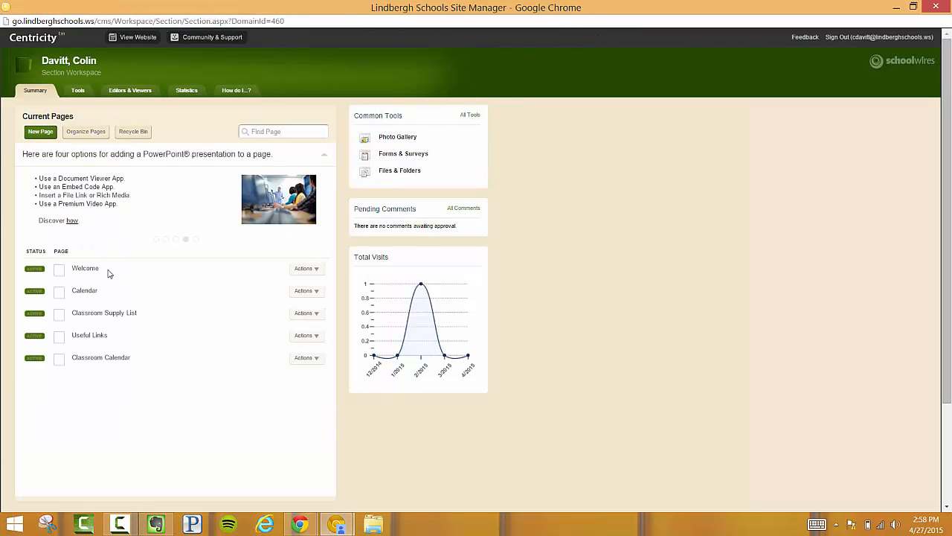
left_click(302, 273)
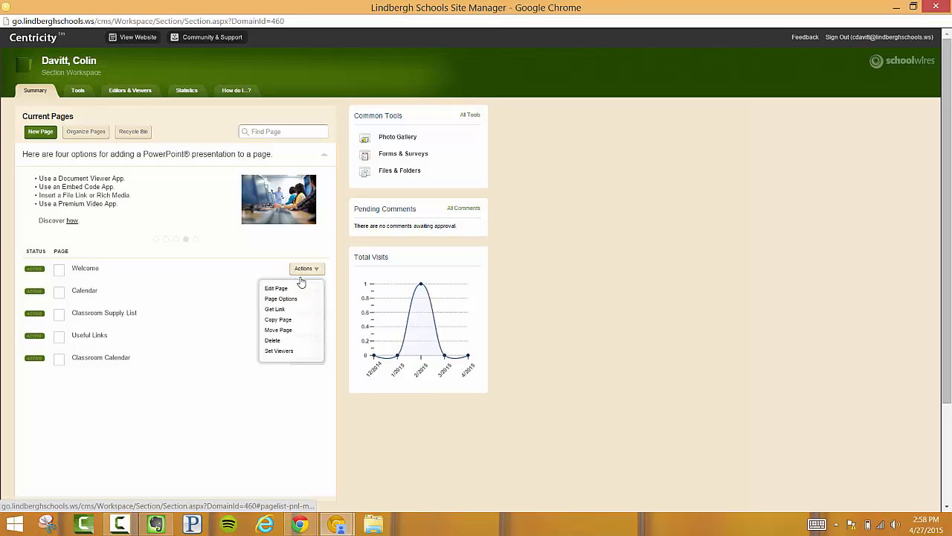
left_click(294, 292)
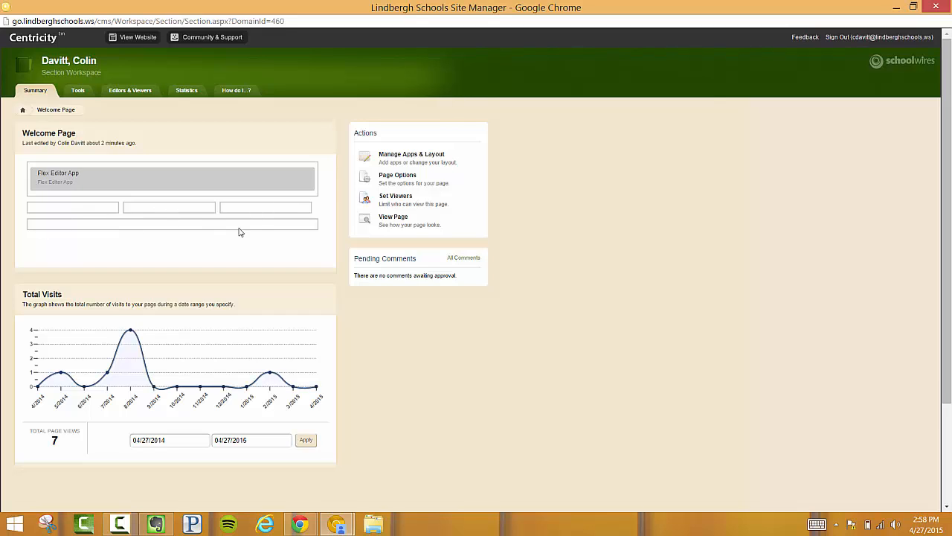
Step: Manage the Welcome page's apps and layout, and apply the Three Column layout
left_click(396, 157)
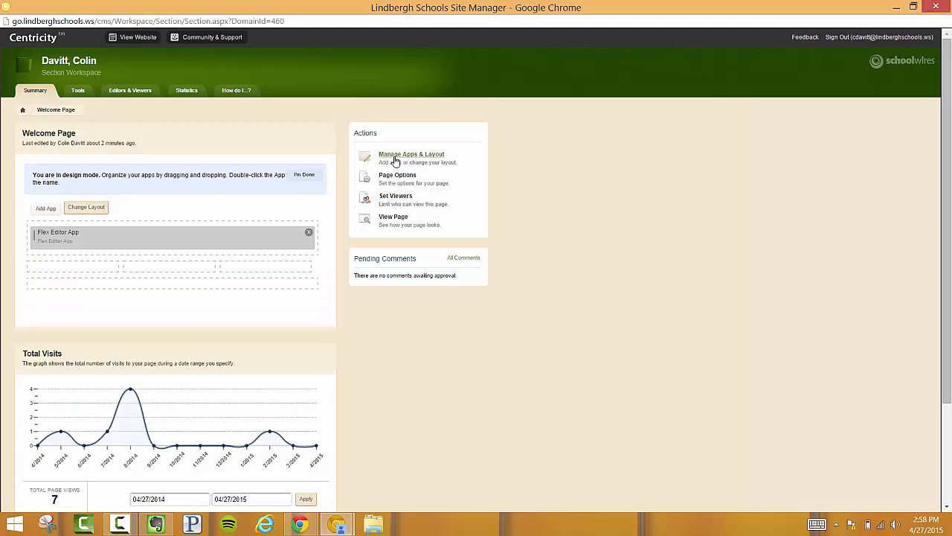
left_click(94, 212)
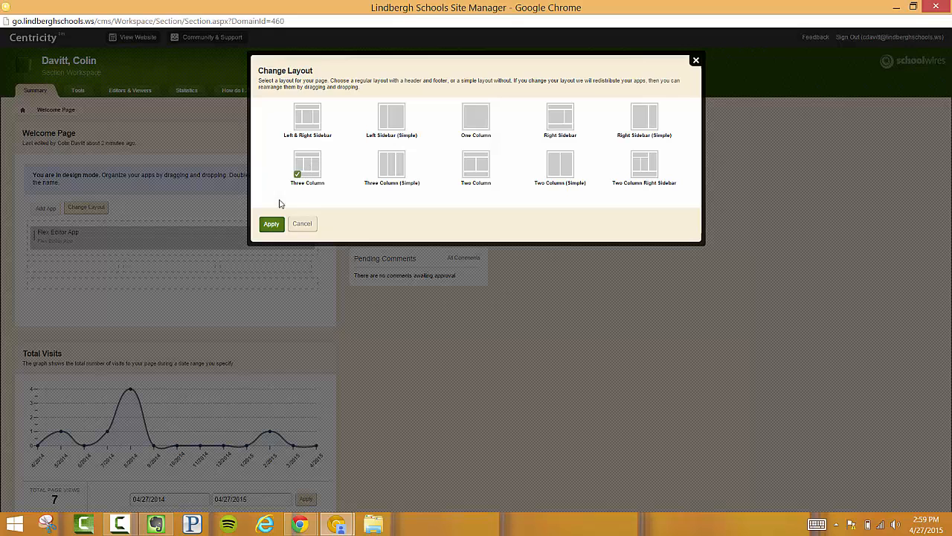
left_click(272, 223)
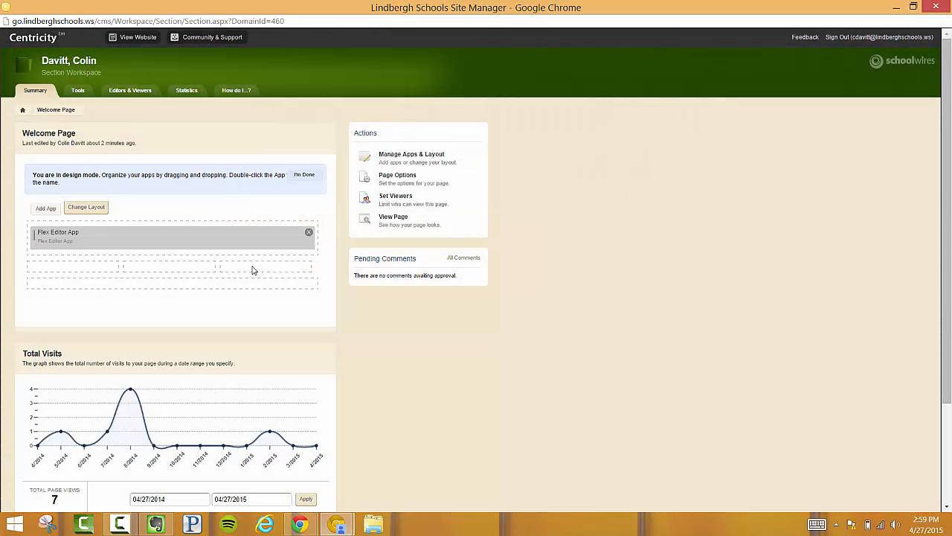
Step: Add a new Flex Editor App named "Google Calendar" to the Welcome page
left_click(46, 209)
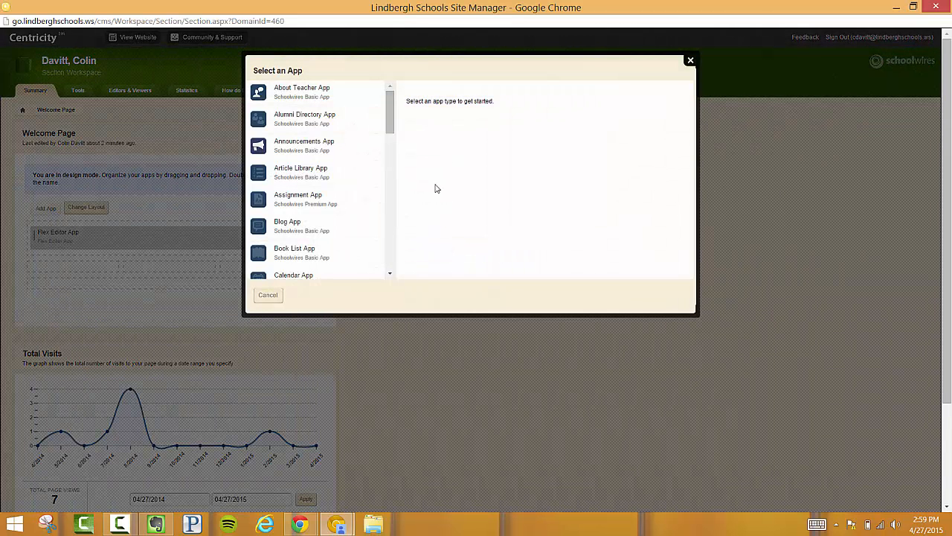
left_click(390, 274)
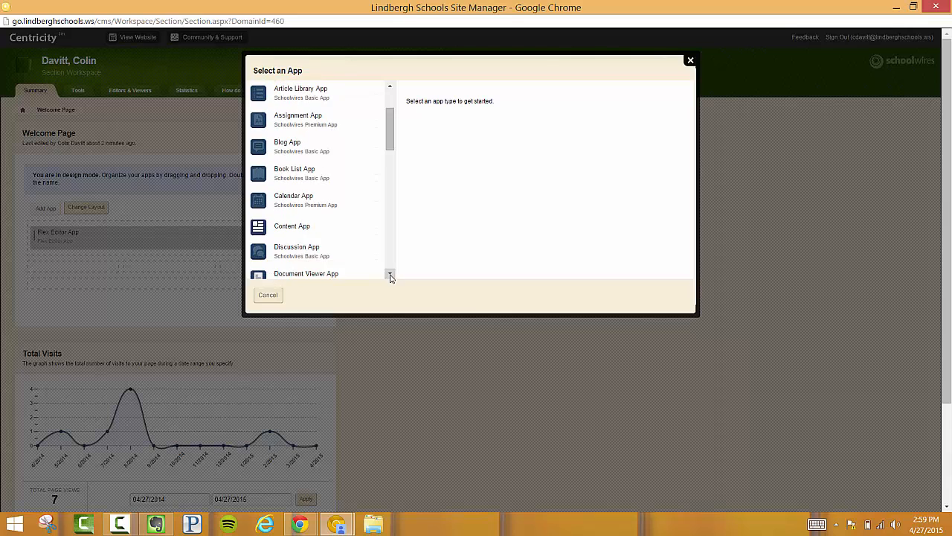
left_click(390, 275)
left_click(390, 274)
left_click(390, 274)
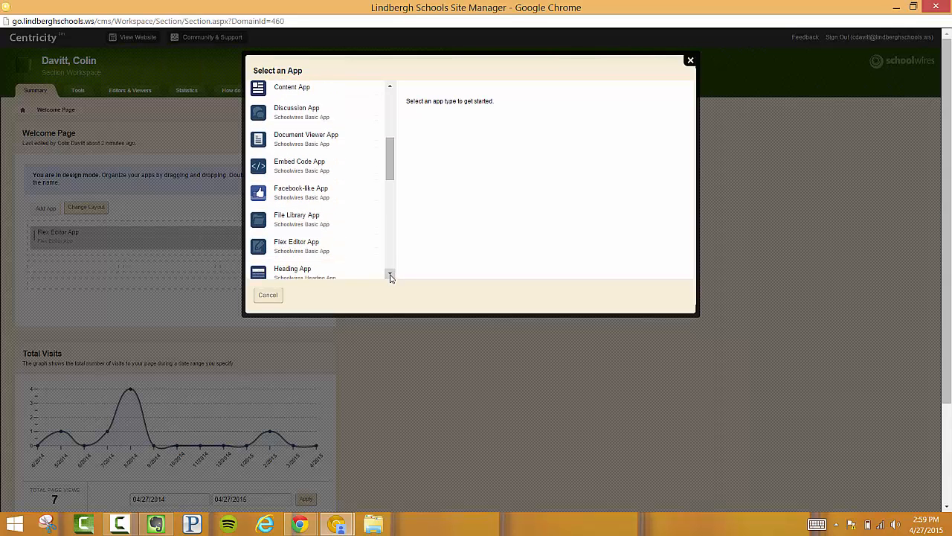
left_click(390, 275)
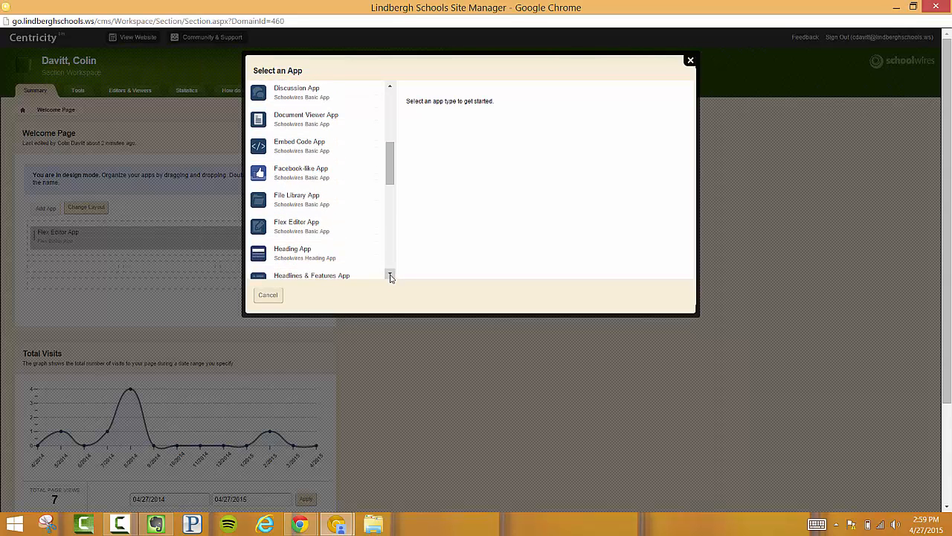
left_click(297, 226)
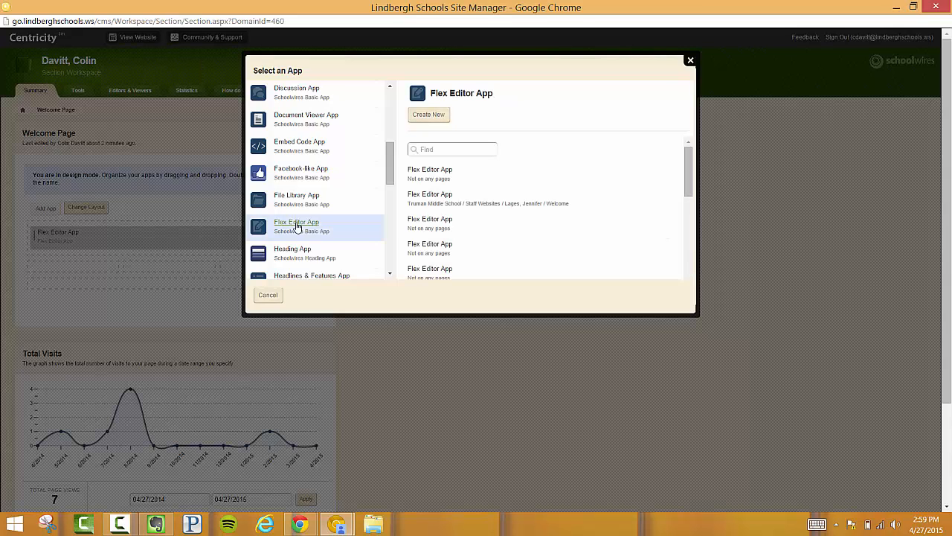
left_click(439, 116)
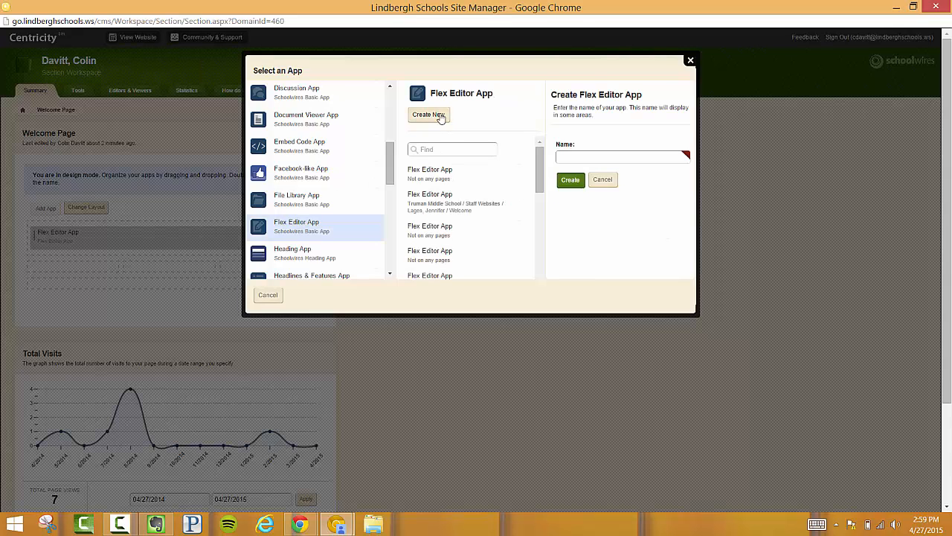
left_click(587, 157)
type("G")
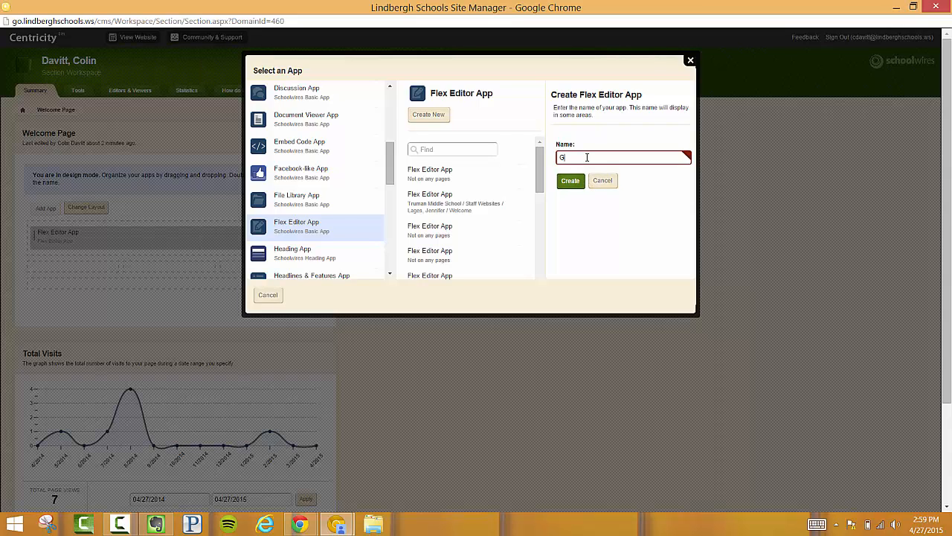
type("oogle Calendar")
left_click(570, 181)
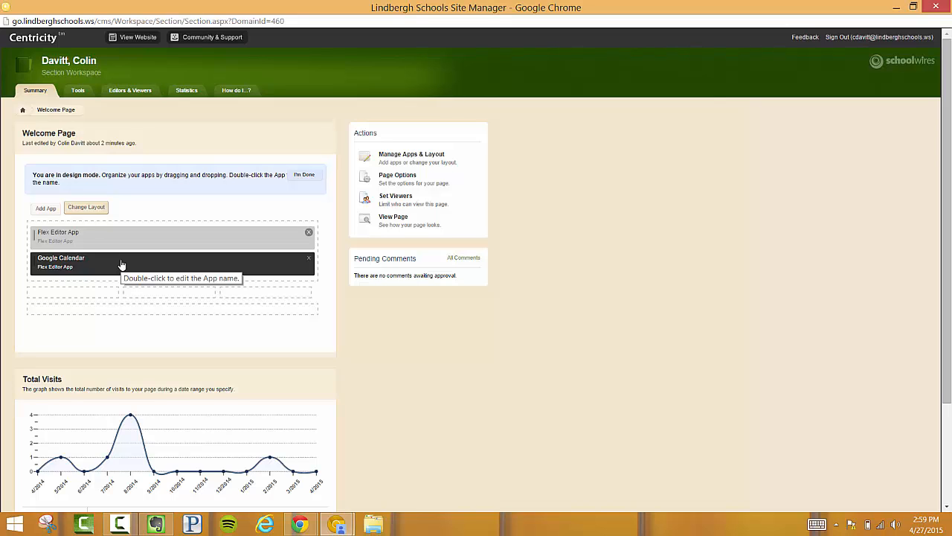
Step: Move the Google Calendar app into the right-hand column of the three-column row and finish design mode
left_click_drag(106, 266, 241, 287)
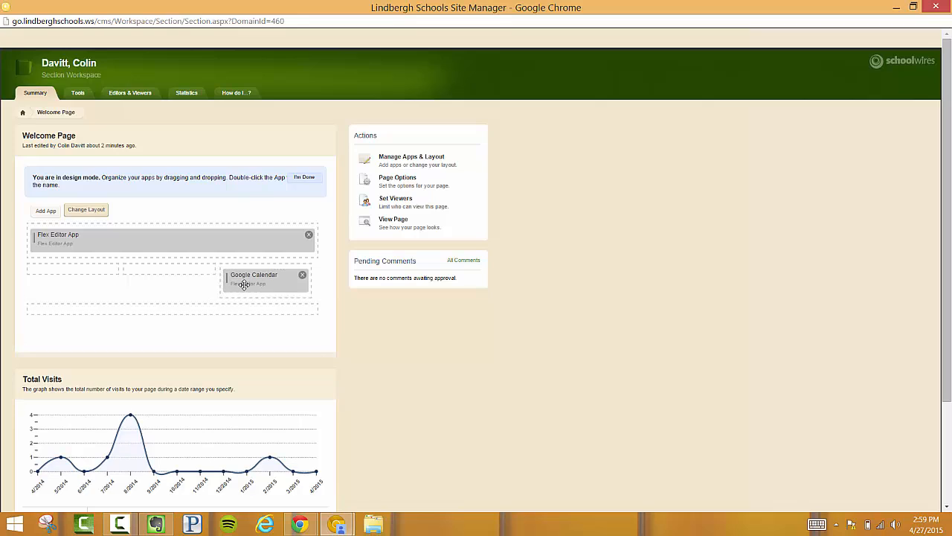
left_click(304, 180)
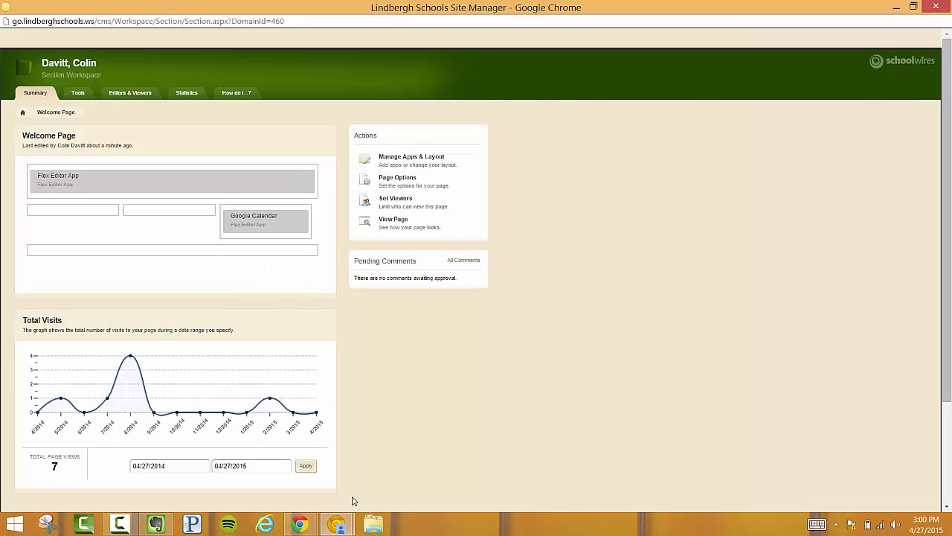
Step: Switch to Google Calendar and open the embed customization options from the ELITE Tasks calendar settings
mouse_move(336, 525)
left_click(296, 448)
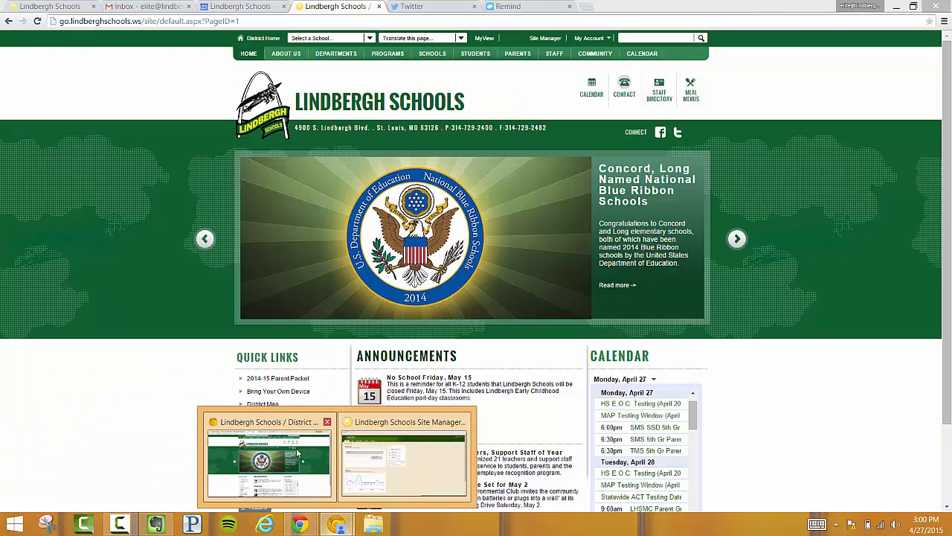
left_click(242, 6)
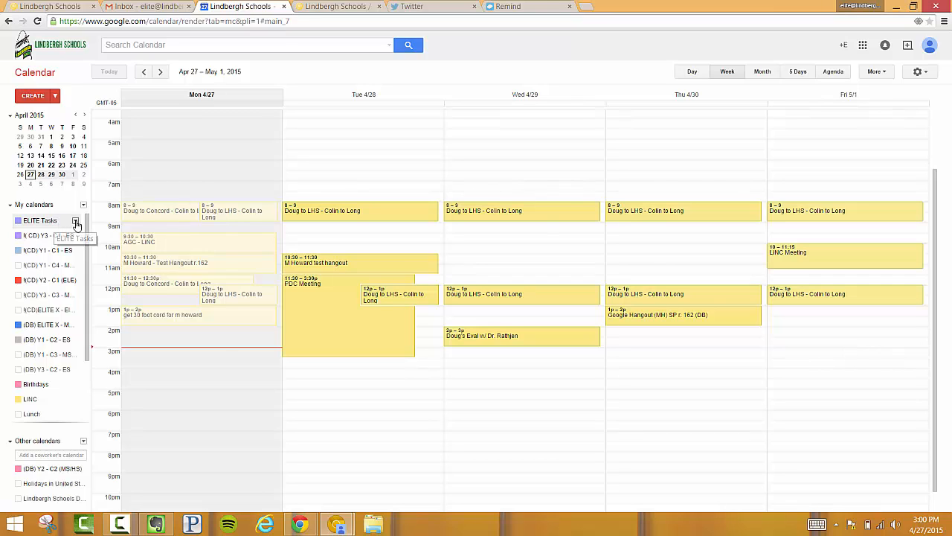
left_click(75, 221)
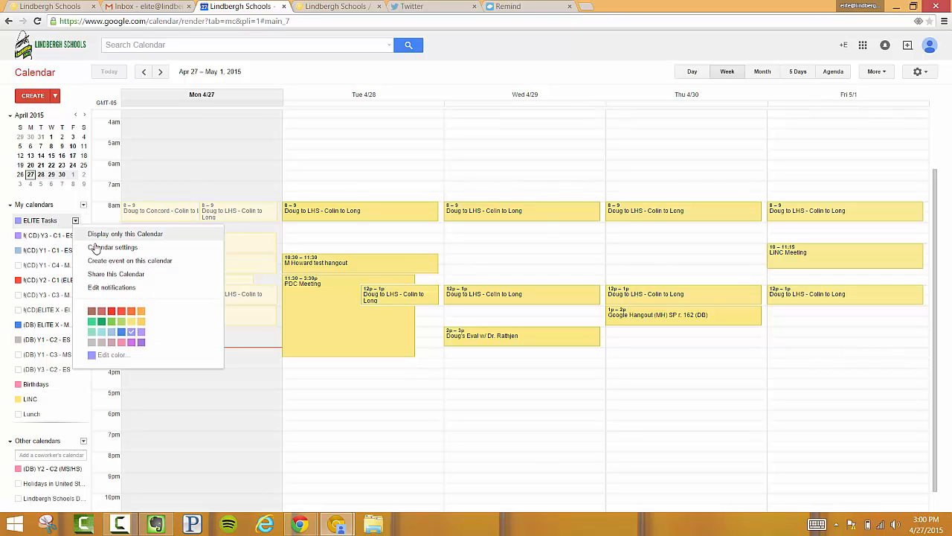
left_click(97, 249)
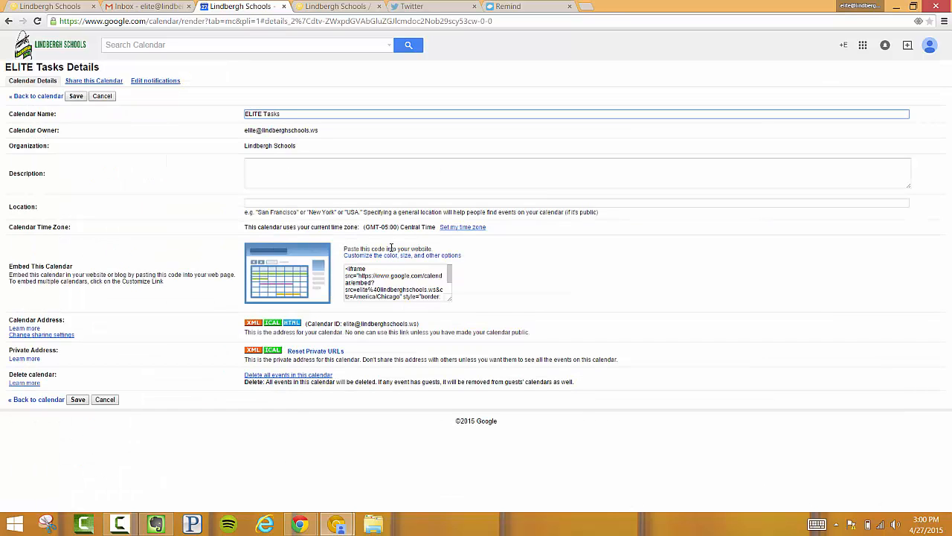
left_click(392, 256)
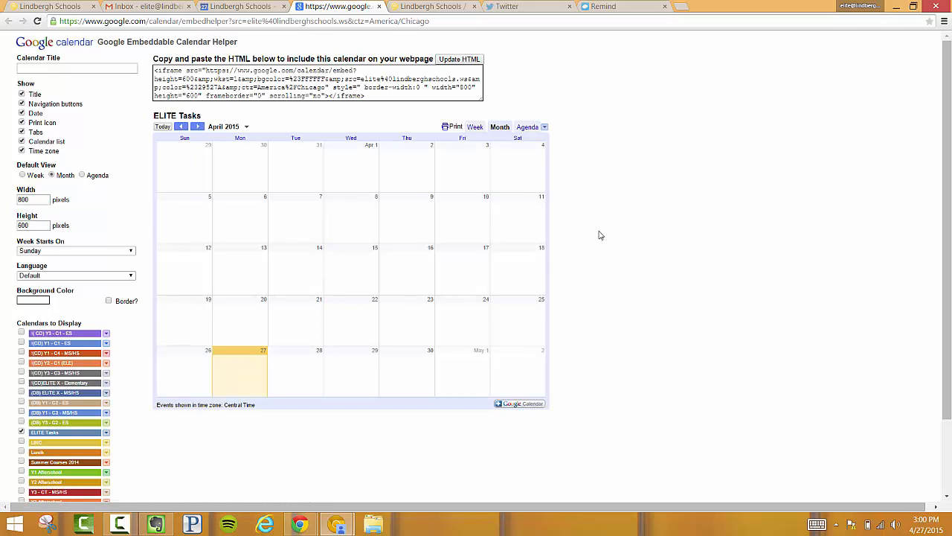
Step: Display the LINC calendar instead of ELITE Tasks in the embeddable calendar
scroll(644, 254, "down", 2)
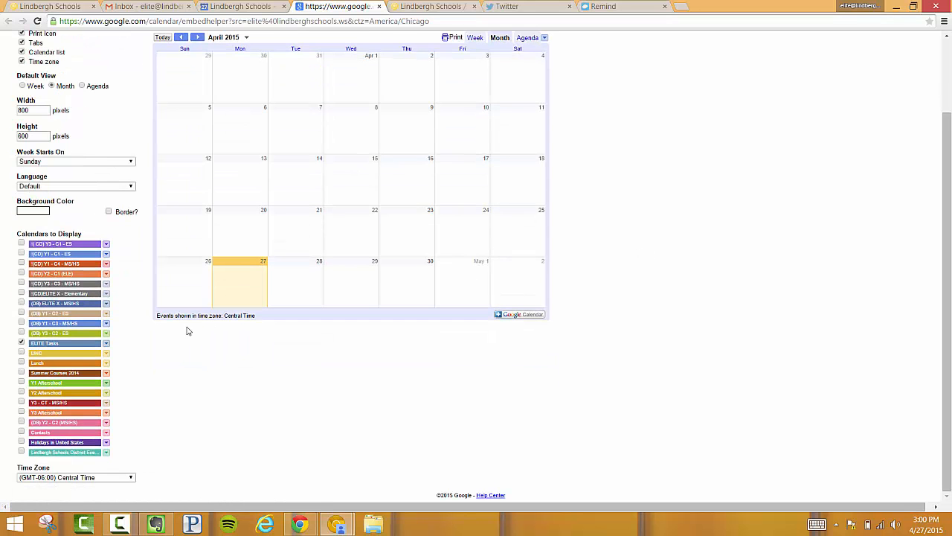
left_click(22, 343)
left_click(21, 353)
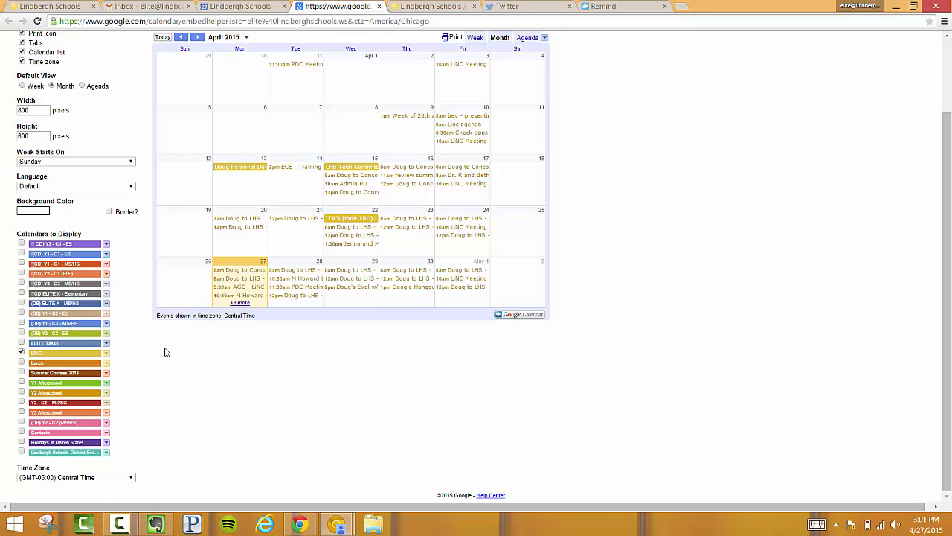
Step: Set the embedded calendar's default view to Agenda and its width to 200 pixels, and update the HTML
scroll(165, 352, "up", 2)
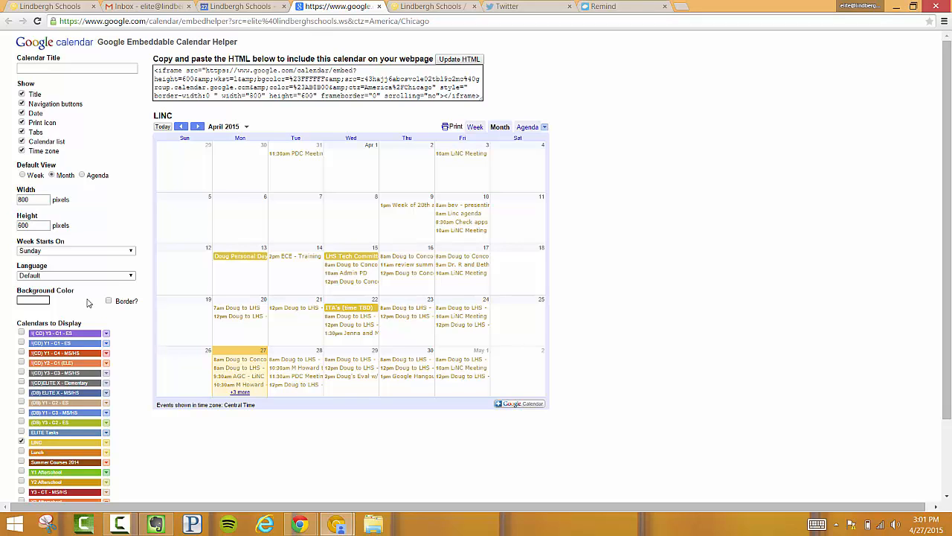
left_click(83, 176)
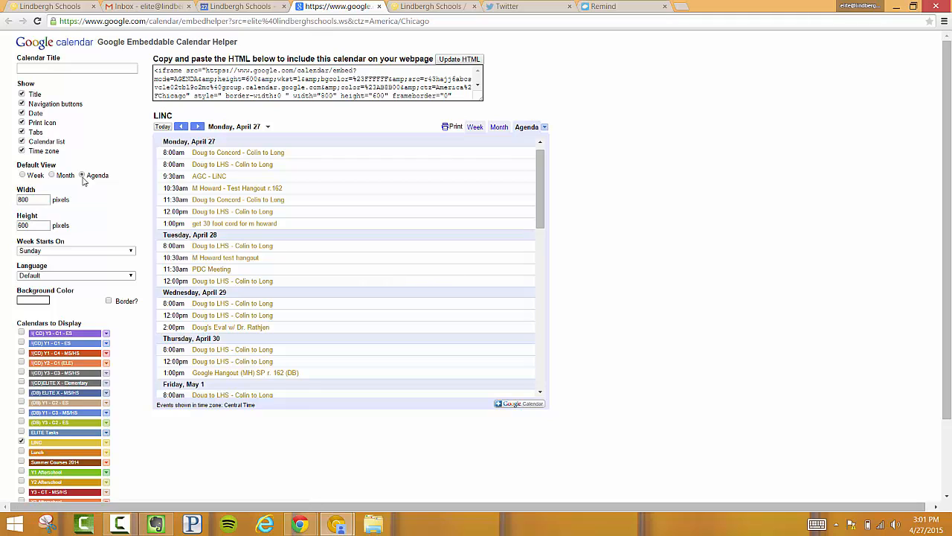
double_click(23, 199)
type("200")
left_click(459, 59)
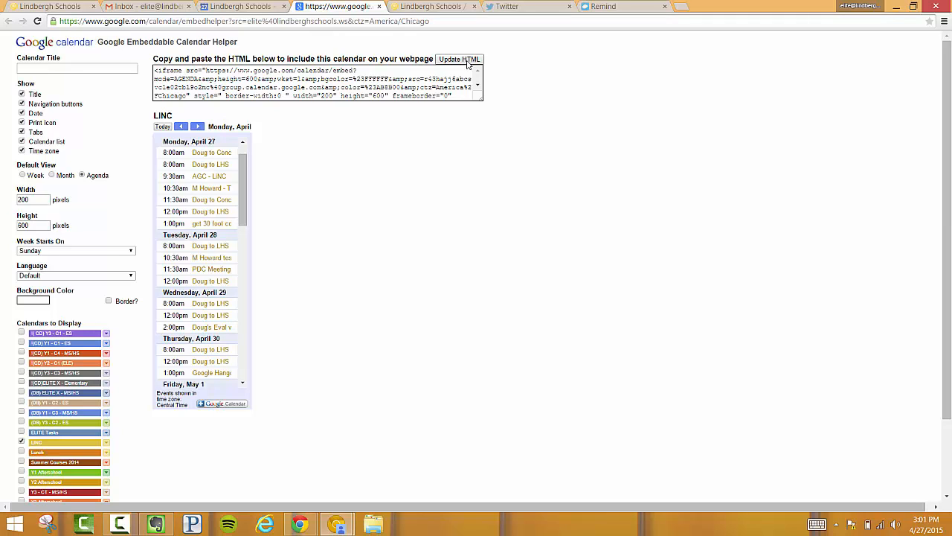
Step: Copy the entire calendar embed code and switch back to the Site Manager window
double_click(374, 95)
key("ctrl+a")
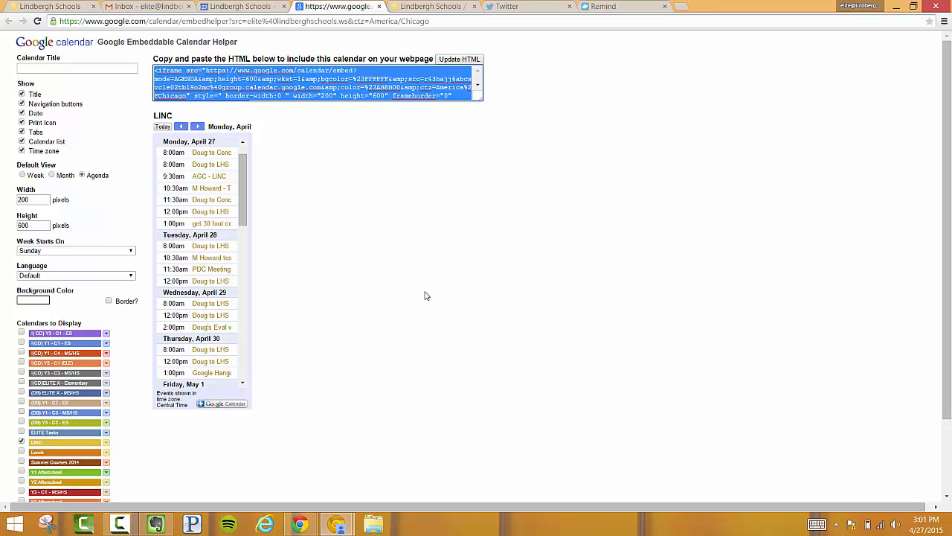
left_click(339, 525)
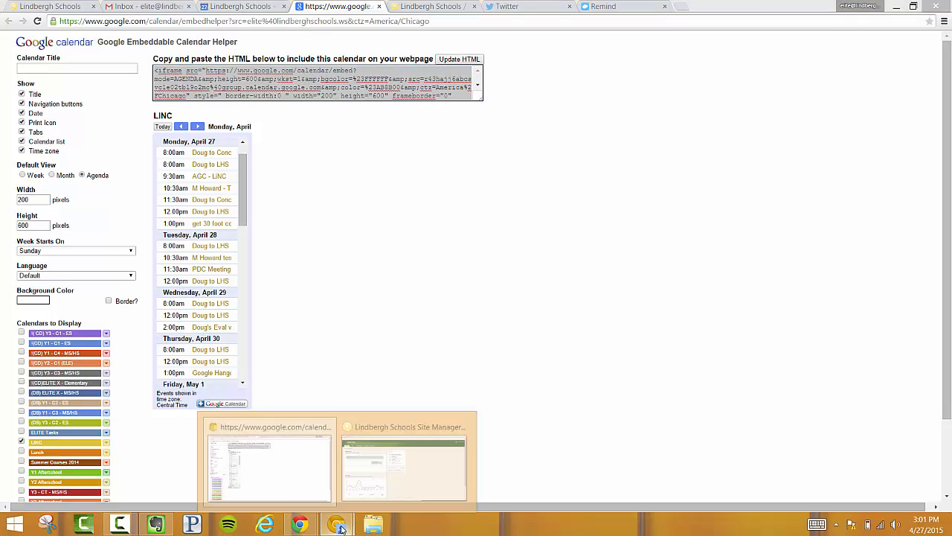
left_click(395, 474)
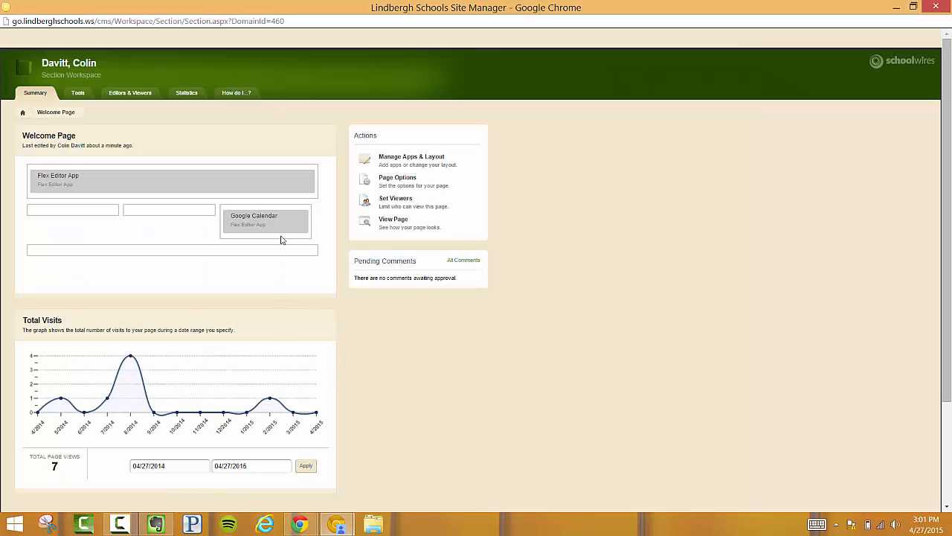
Step: Paste the calendar embed code into the HTML source of the Welcome page's Google Calendar app and save it
mouse_move(277, 223)
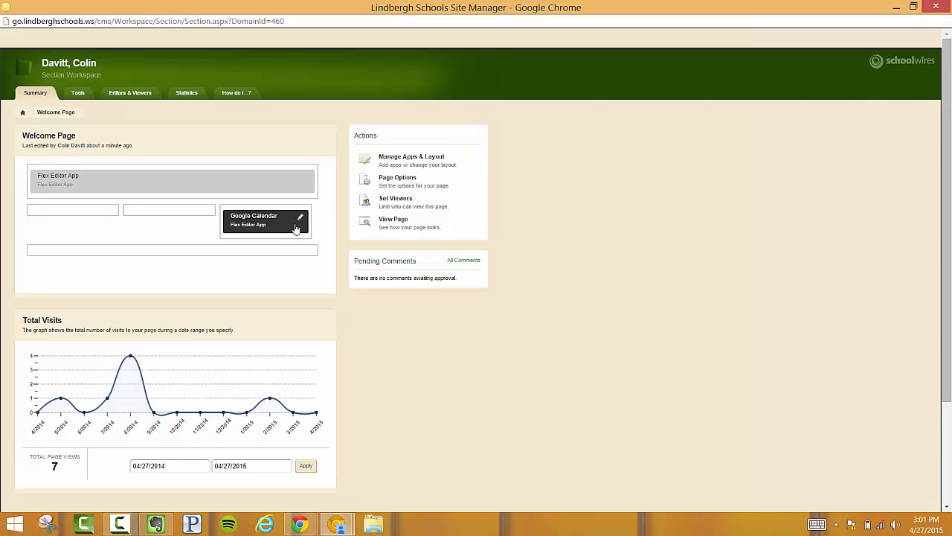
left_click(300, 220)
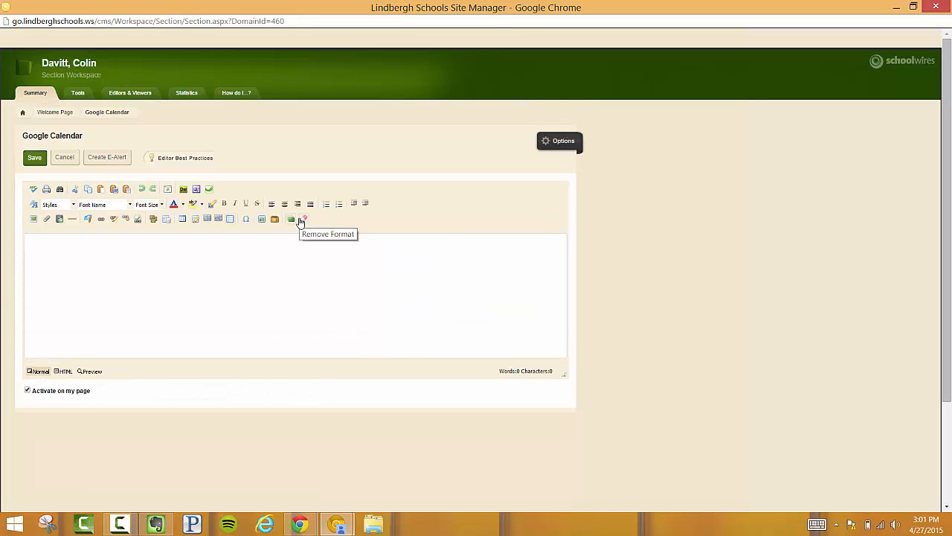
left_click(71, 373)
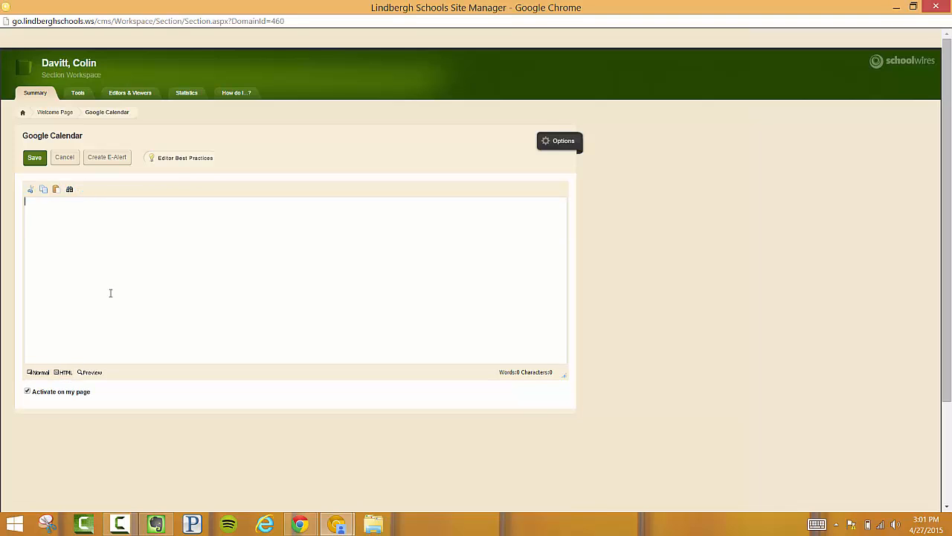
type("<iframe src=\"https://www.google.com/calendar/embed?mode=AGENDA&amp;height=600&amp;wkst=1&amp;bgcolor=%23FFFFFF&amp;src=r43haij6abcsvc1e02tbl9o2mc%40group.calendar.google.com&amp;color=%23AB8B00&amp;ctz=America%2FChicago\" style=\" border-width:0 \" width=\"200\" height=\"600\" frameborder=\"0\" scrolling=\"no\"></iframe>")
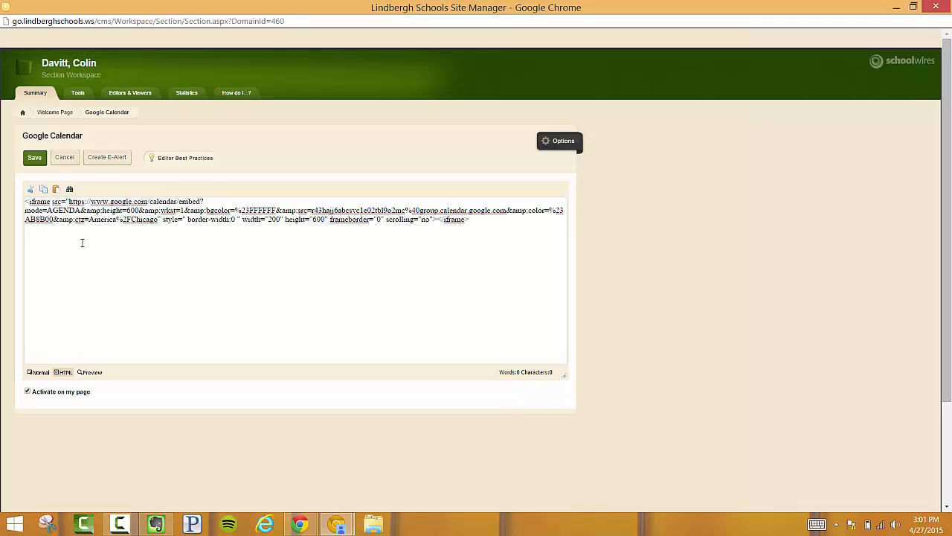
left_click(37, 160)
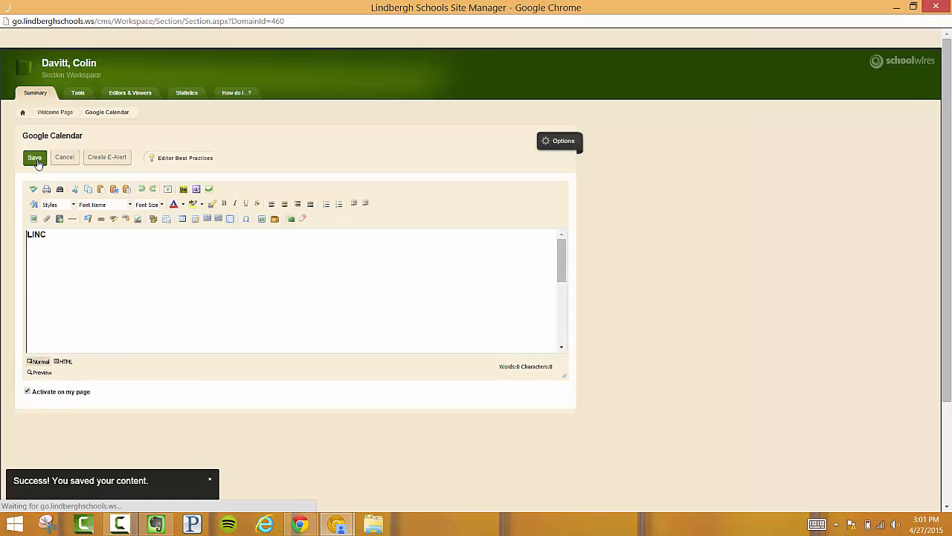
Step: Return to the section workspace and view the live website to examine the LINC agenda calendar embedded on the Welcome page
left_click(52, 113)
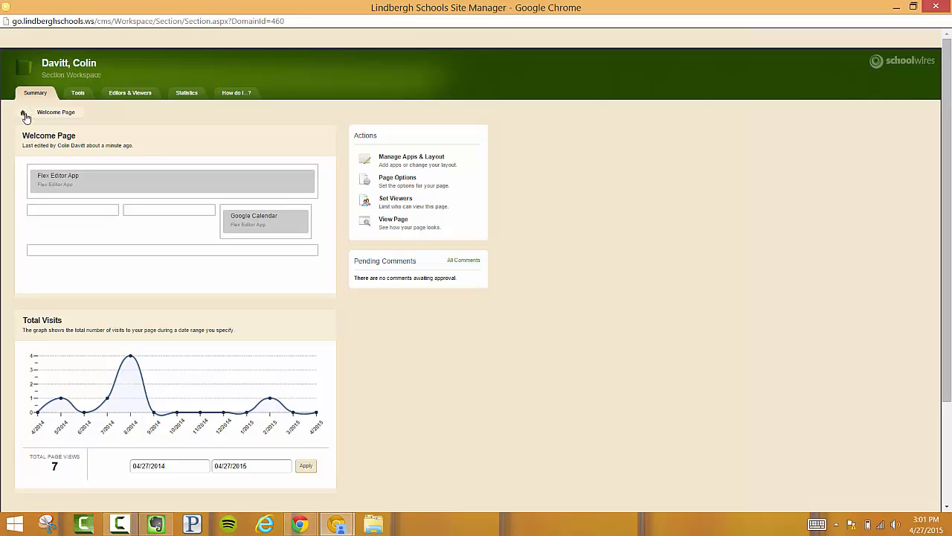
left_click(24, 115)
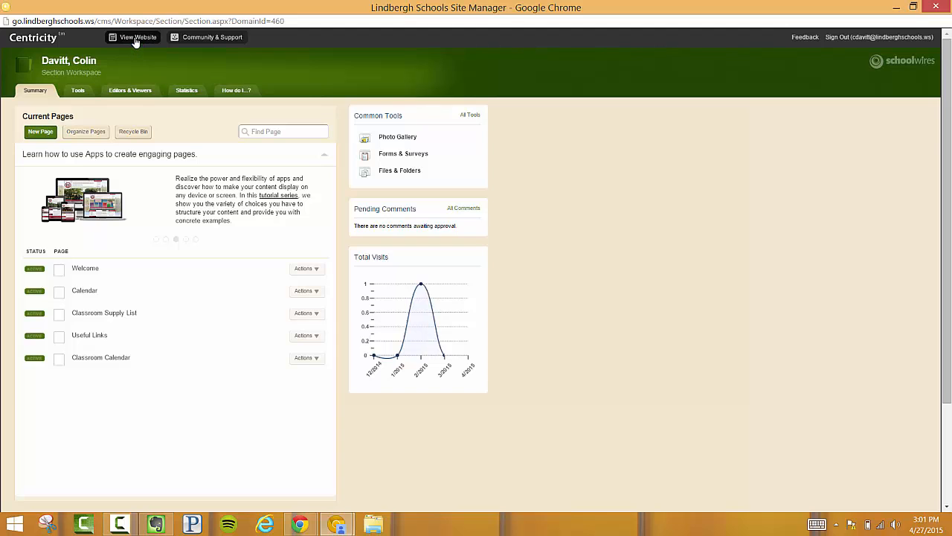
left_click(135, 39)
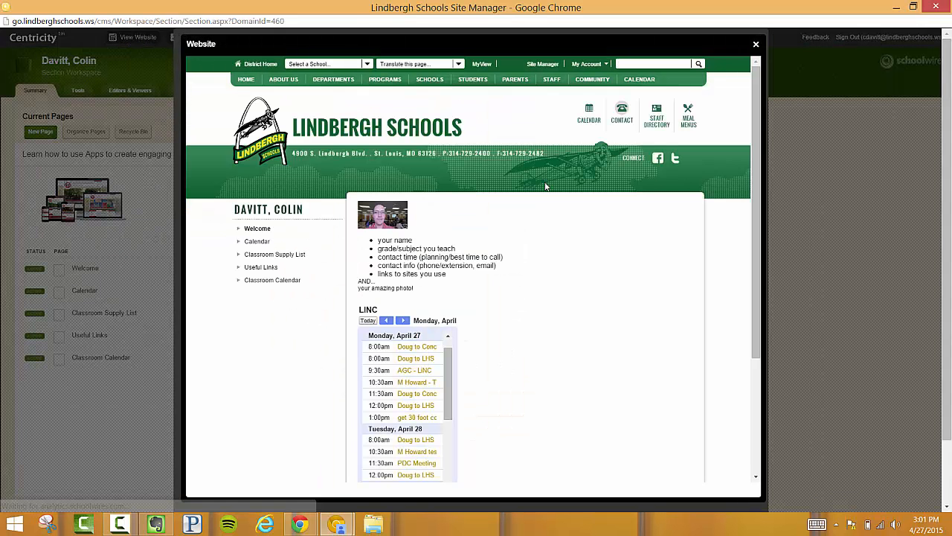
scroll(554, 190, "down", 1)
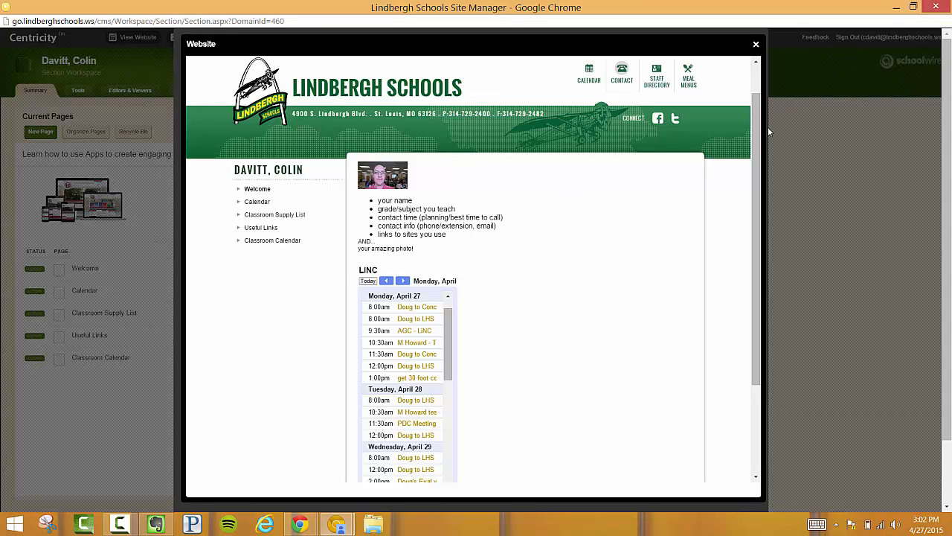
left_click_drag(755, 132, 760, 207)
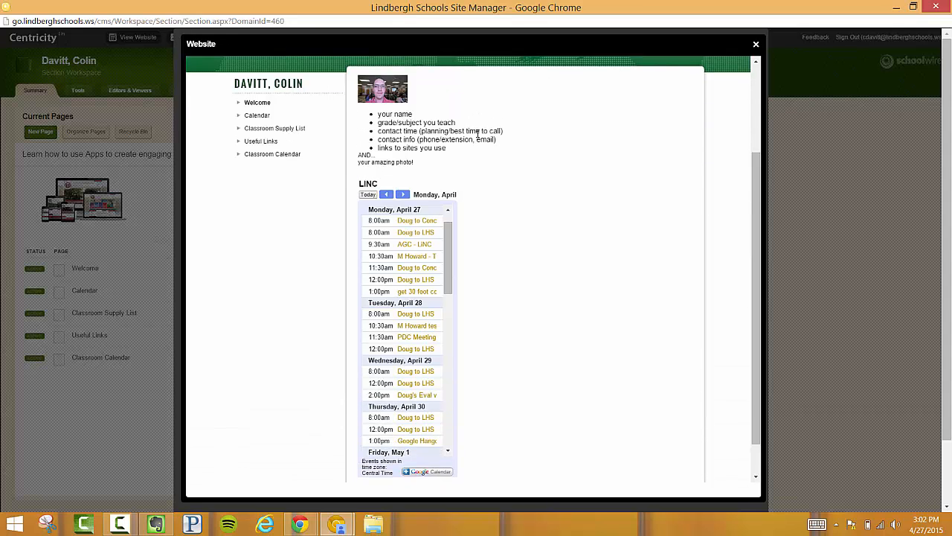
left_click_drag(445, 259, 449, 319)
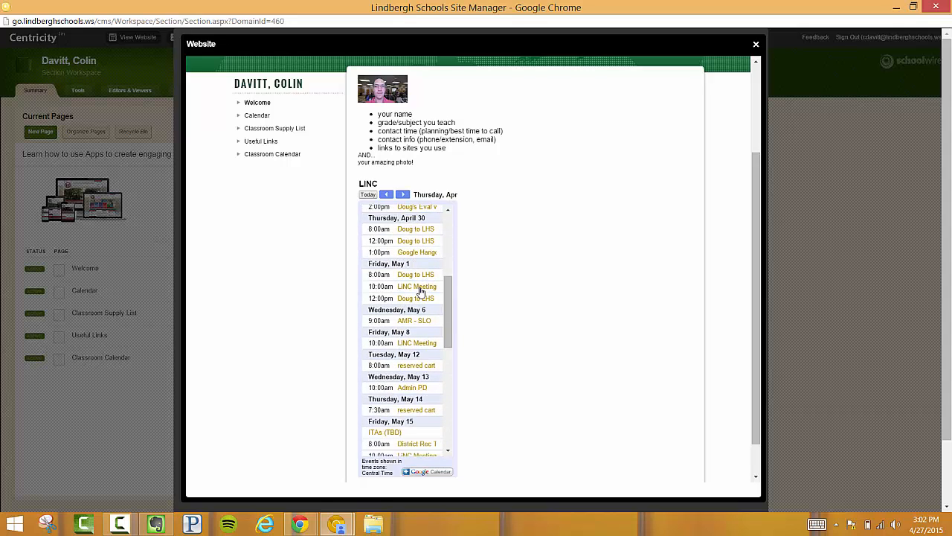